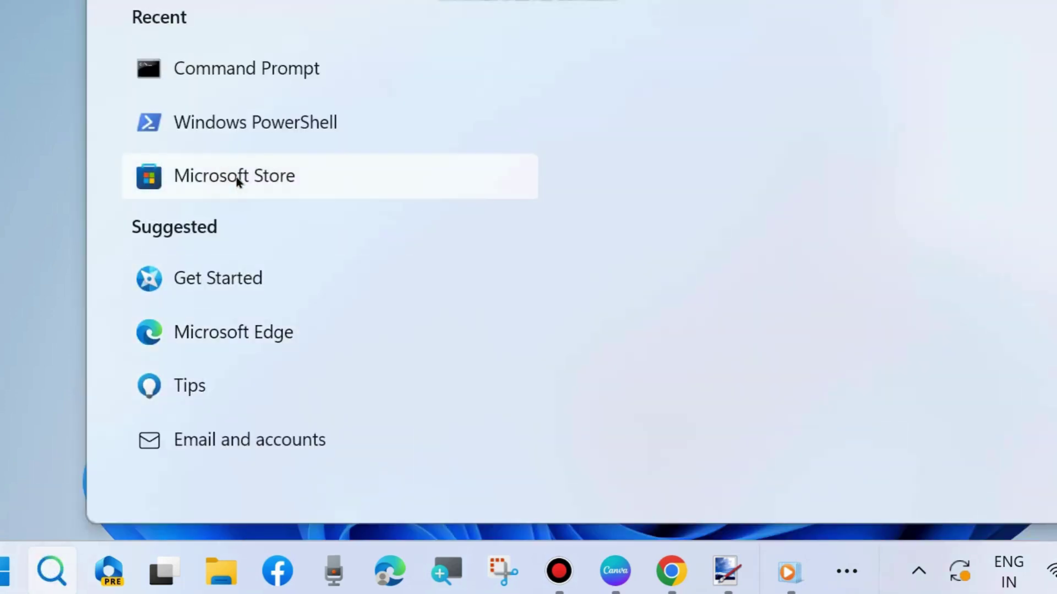
# Open Command Prompt as administrator and write the disk check command chkdsk C: /f at the prompt.
pyautogui.write('cmd')
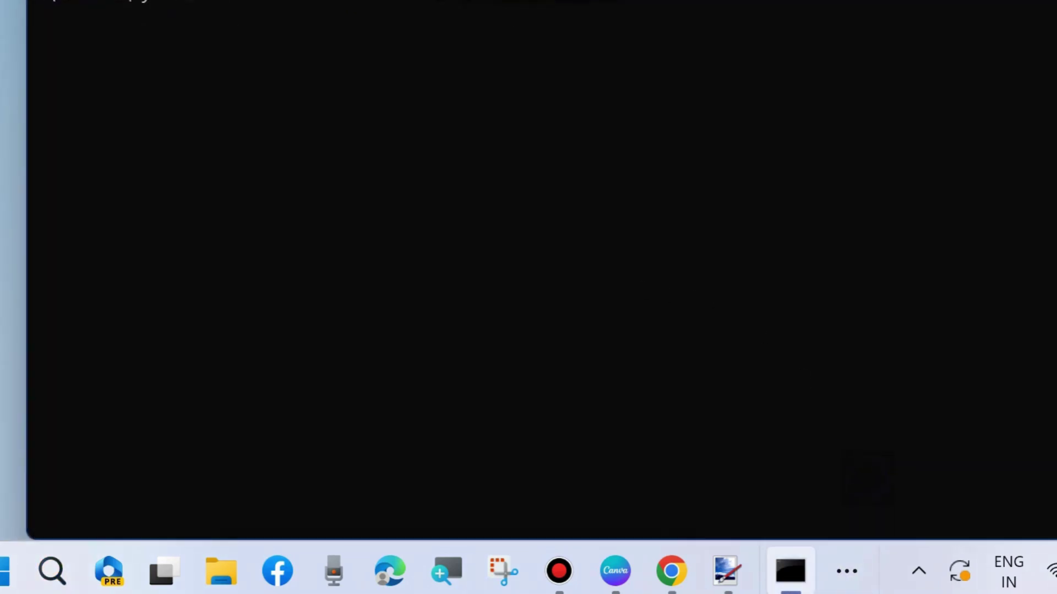
pyautogui.moveTo(495, 0)
pyautogui.mouseDown()
pyautogui.moveTo(475, 0)
pyautogui.moveTo(488, 17)
pyautogui.mouseUp()
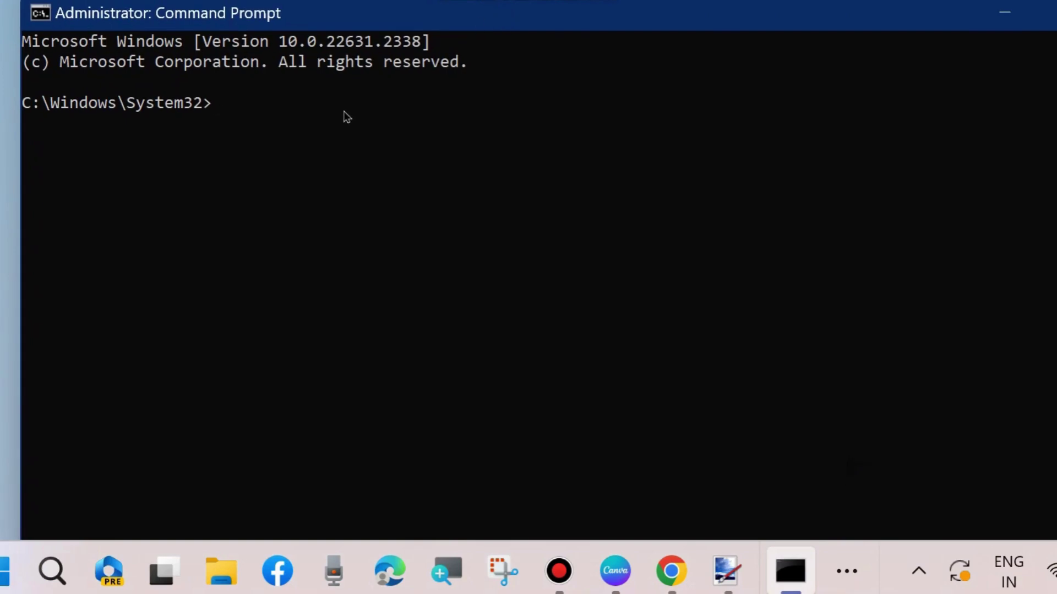
pyautogui.write('chkdsk C: /f')
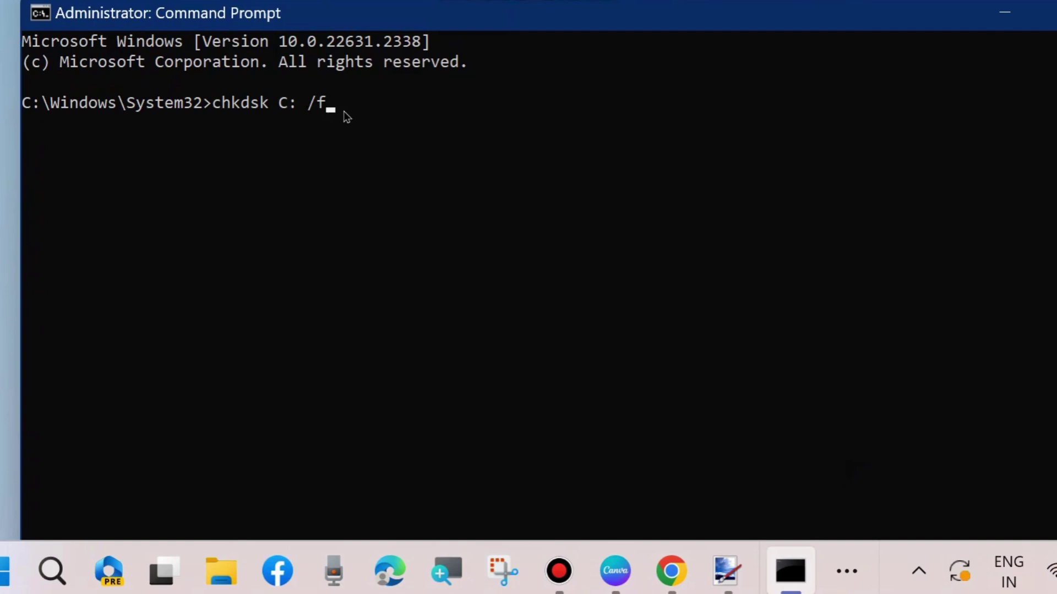
pyautogui.click(284, 107)
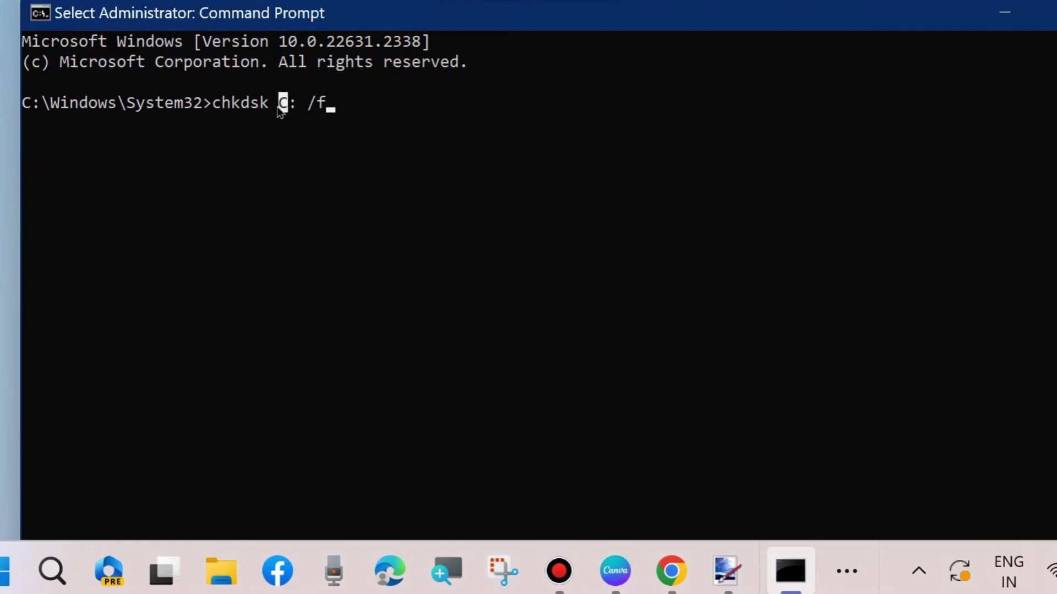
pyautogui.click(331, 106)
# Clear the chkdsk command from the prompt and enter the System File Checker command sfc /sc instead.
pyautogui.press('BackSpace')
pyautogui.press('BackSpace')
pyautogui.press('BackSpace')
pyautogui.press('BackSpace')
pyautogui.press('BackSpace')
pyautogui.press('BackSpace')
pyautogui.press('BackSpace')
pyautogui.press('BackSpace')
pyautogui.press('BackSpace')
pyautogui.press('BackSpace')
pyautogui.press('BackSpace')
pyautogui.press('BackSpace')
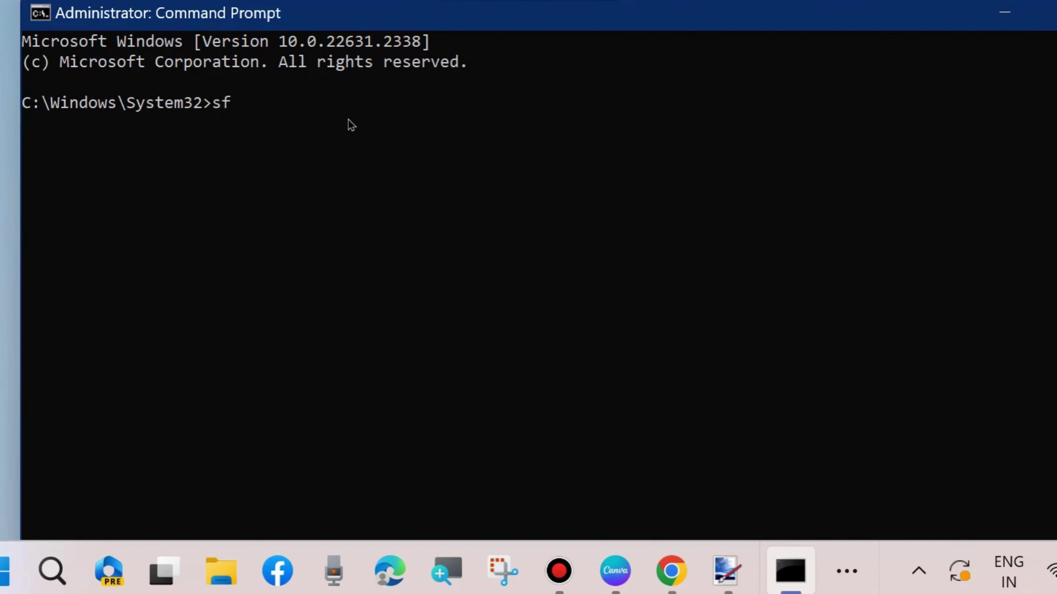
pyautogui.write('sfc /sc')
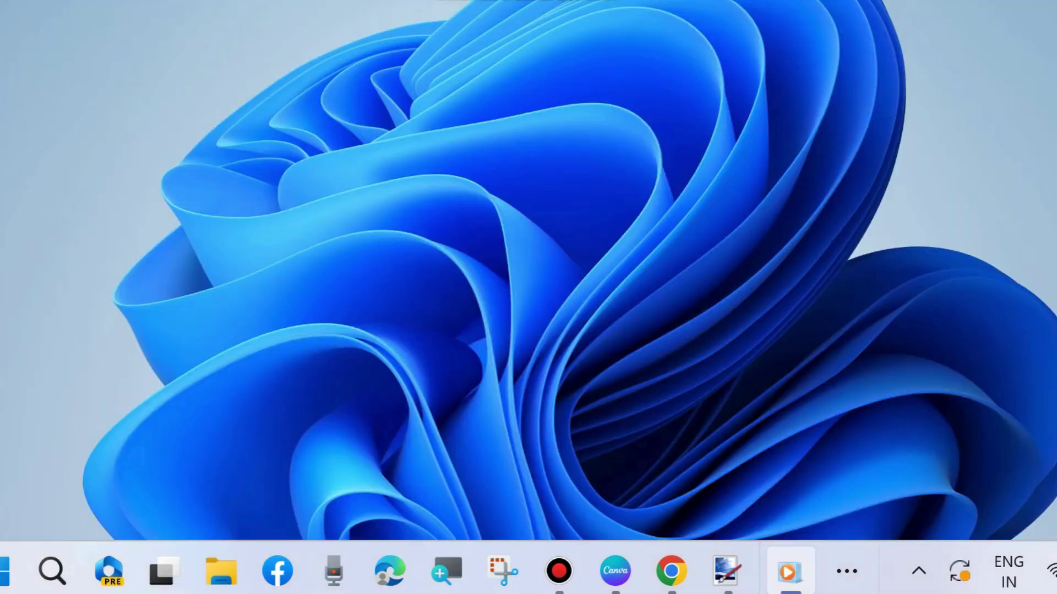
# Search Windows for "store tr" and open the "Find and fix problems with Windows Store Apps" troubleshooter.
pyautogui.click(58, 567)
pyautogui.write('stor')
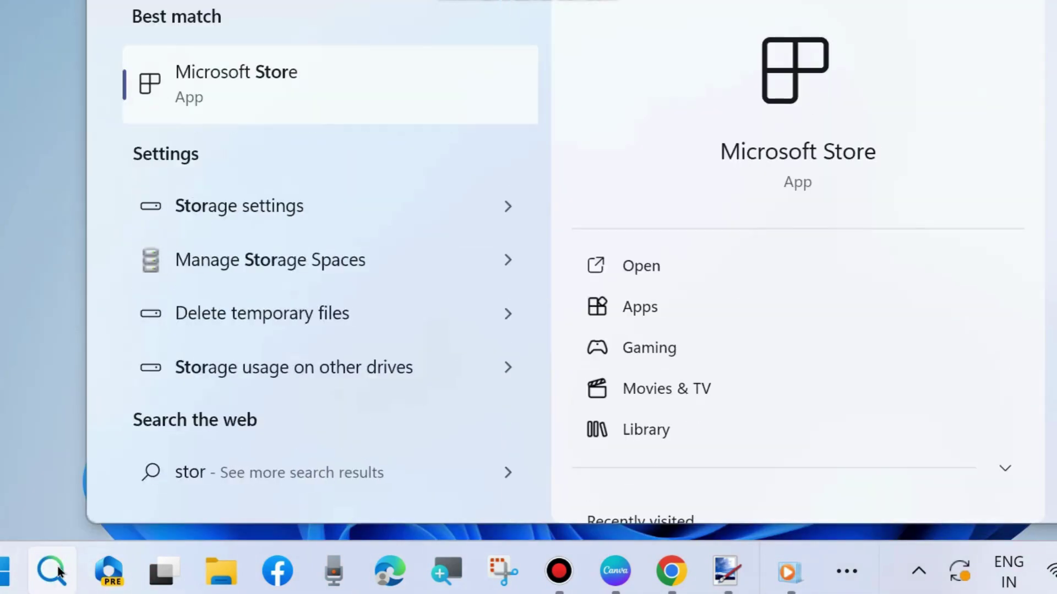
pyautogui.write('e tr')
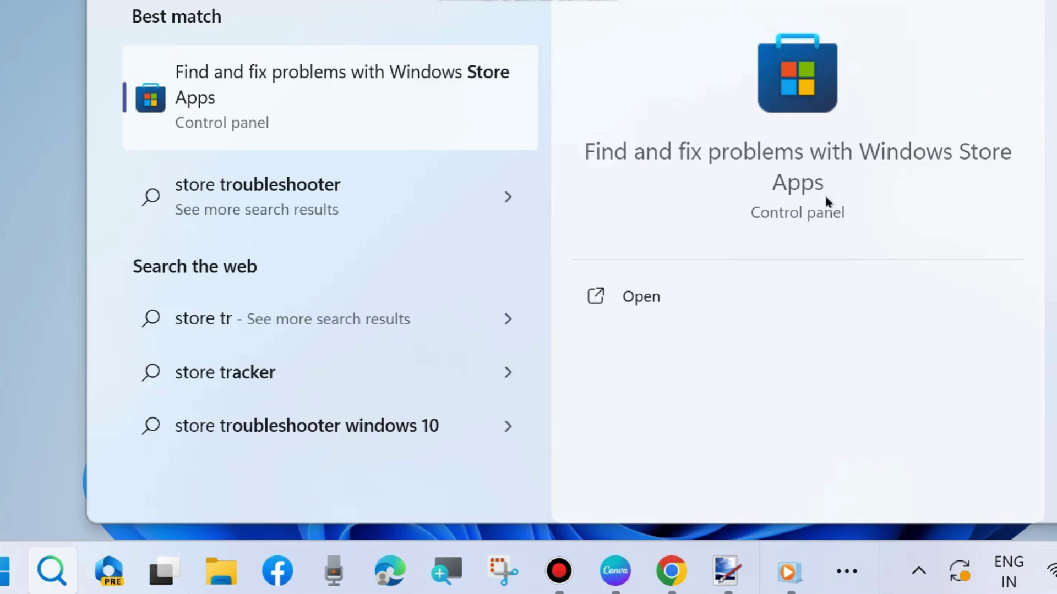
pyautogui.click(647, 300)
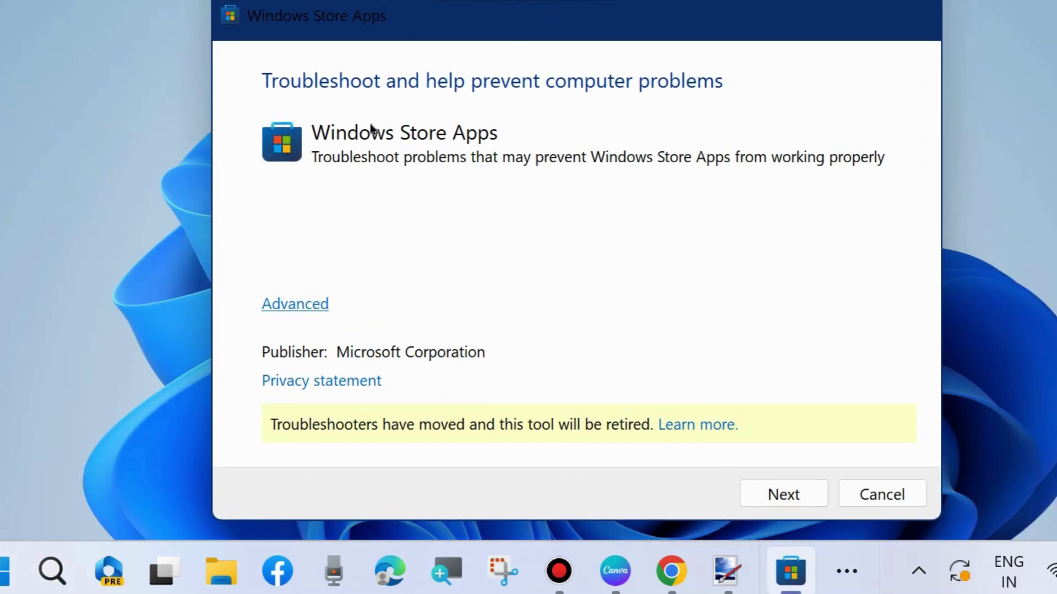
# Show the advanced option with automatic repairs enabled, start the Windows Store Apps troubleshooter, and close it.
pyautogui.click(291, 306)
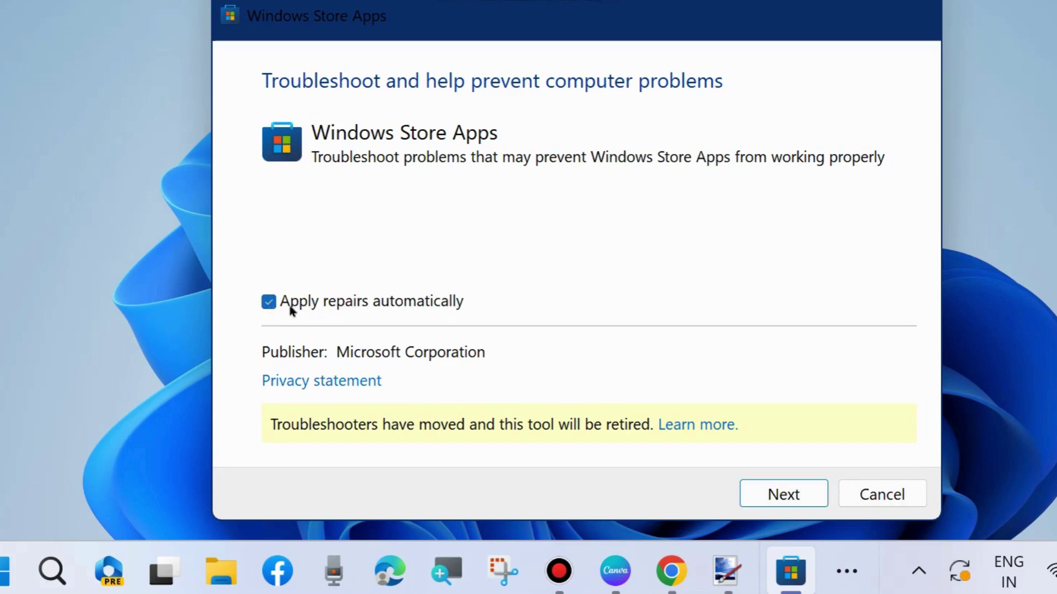
pyautogui.click(779, 494)
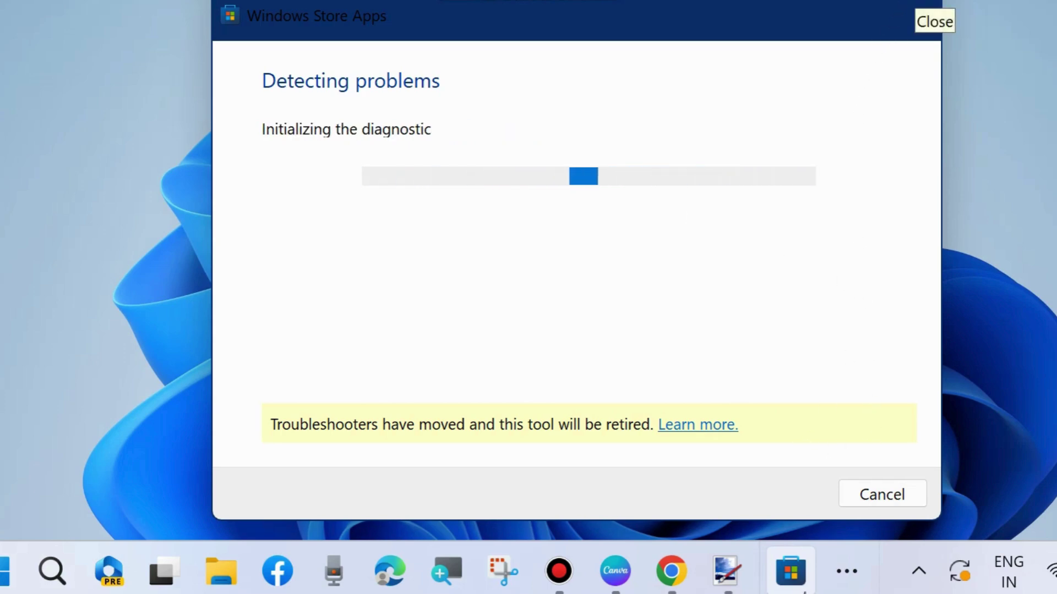
pyautogui.click(924, 16)
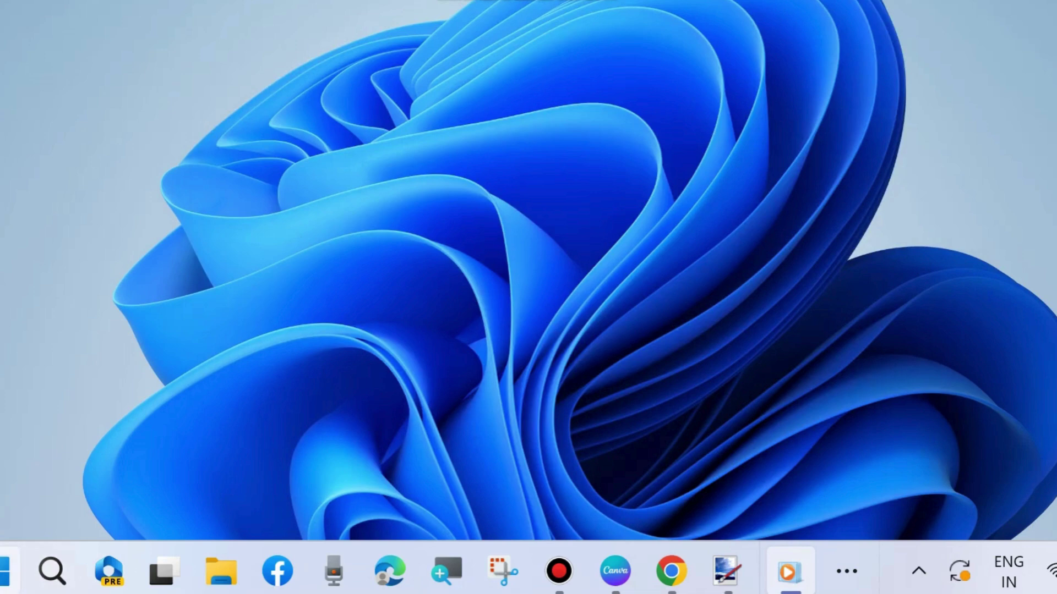
# Execute wsreset.exe from the Run dialog to reset the Microsoft Store, and close the Store window.
pyautogui.rightClick(7, 571)
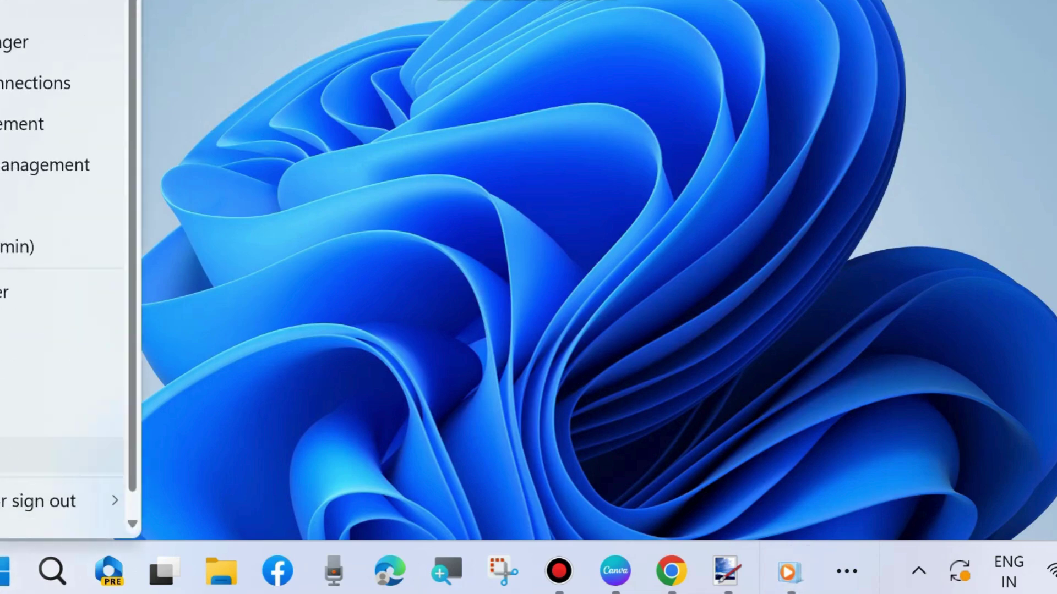
pyautogui.click(6, 455)
pyautogui.press('BackSpace')
pyautogui.moveTo(60, 254); pyautogui.dragTo(402, 165)
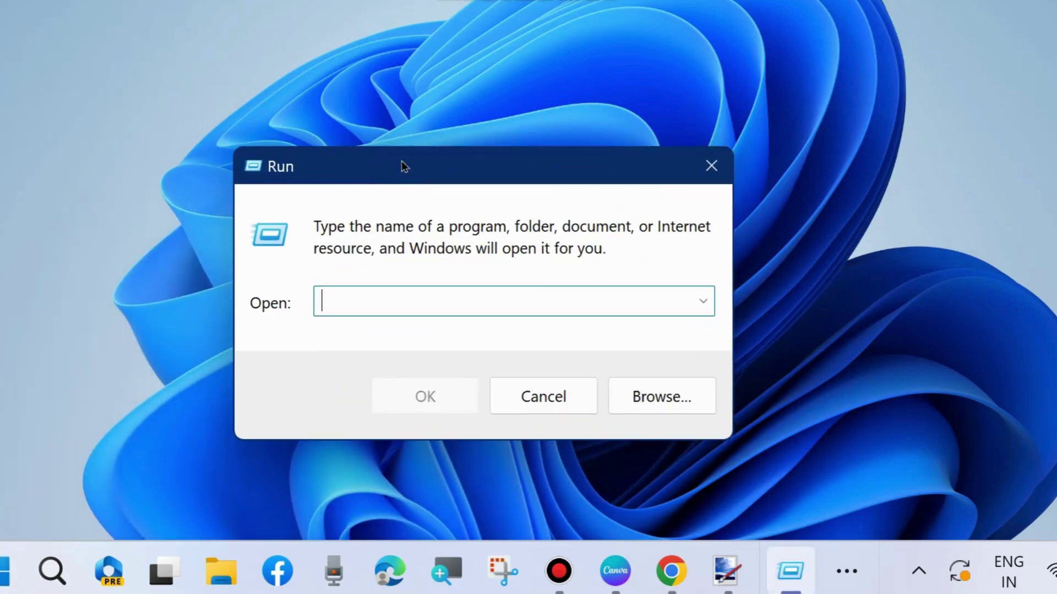
pyautogui.write('wsfeset')
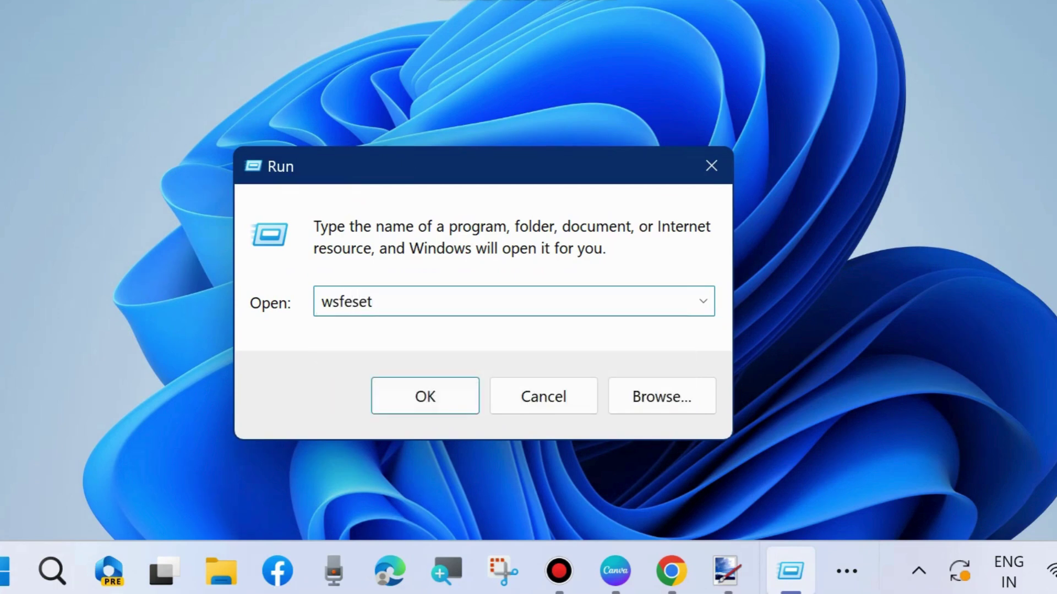
pyautogui.press('BackSpace')
pyautogui.press('BackSpace')
pyautogui.press('BackSpace')
pyautogui.press('BackSpace')
pyautogui.press('BackSpace')
pyautogui.press('BackSpace')
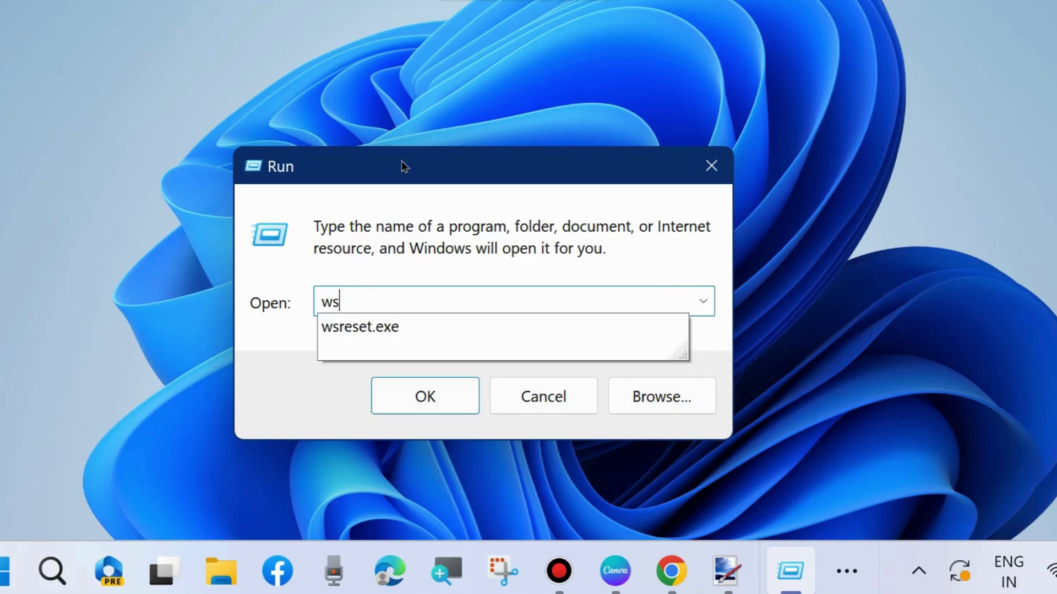
pyautogui.write('s')
pyautogui.click(385, 327)
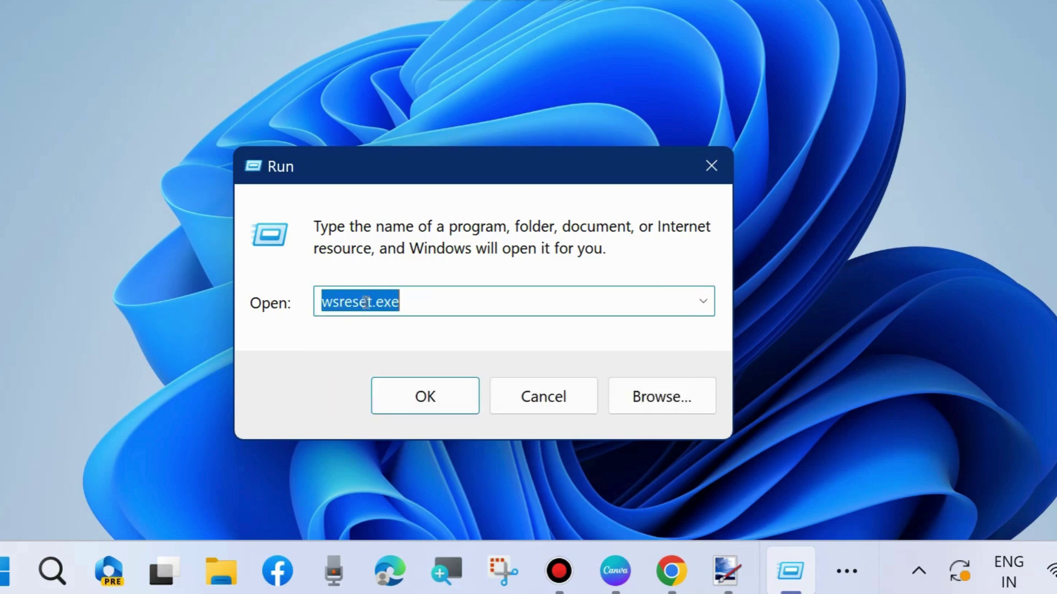
pyautogui.click(427, 395)
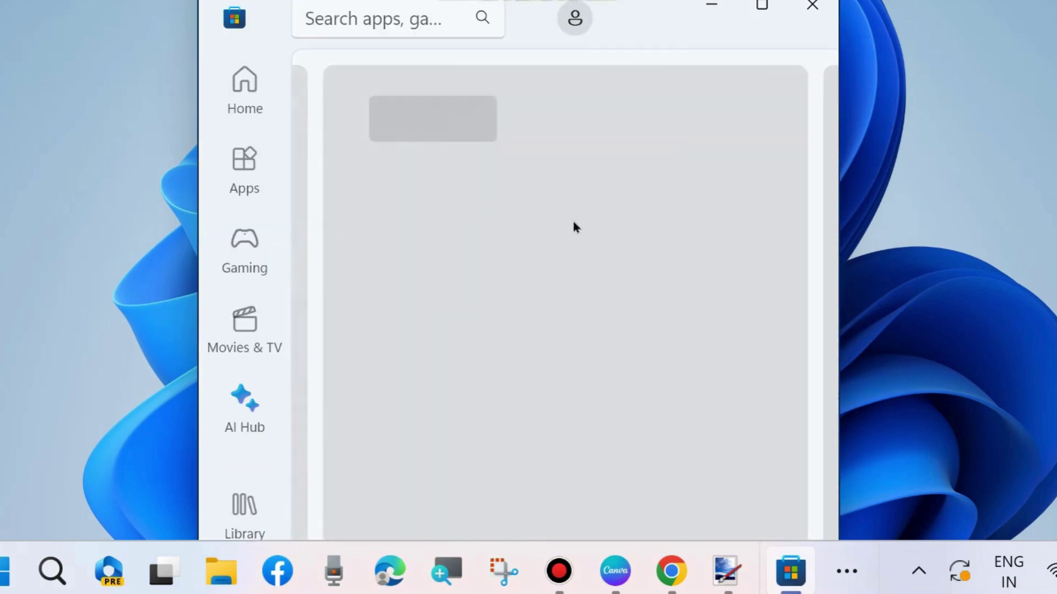
pyautogui.click(812, 7)
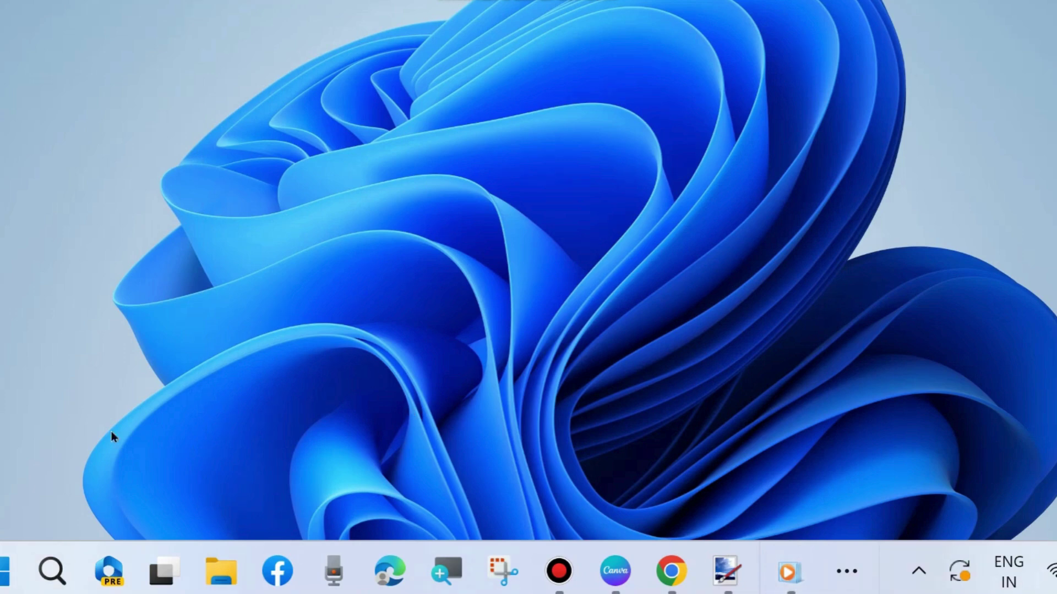
# Open the Windows Update page in Windows Settings.
pyautogui.rightClick(3, 568)
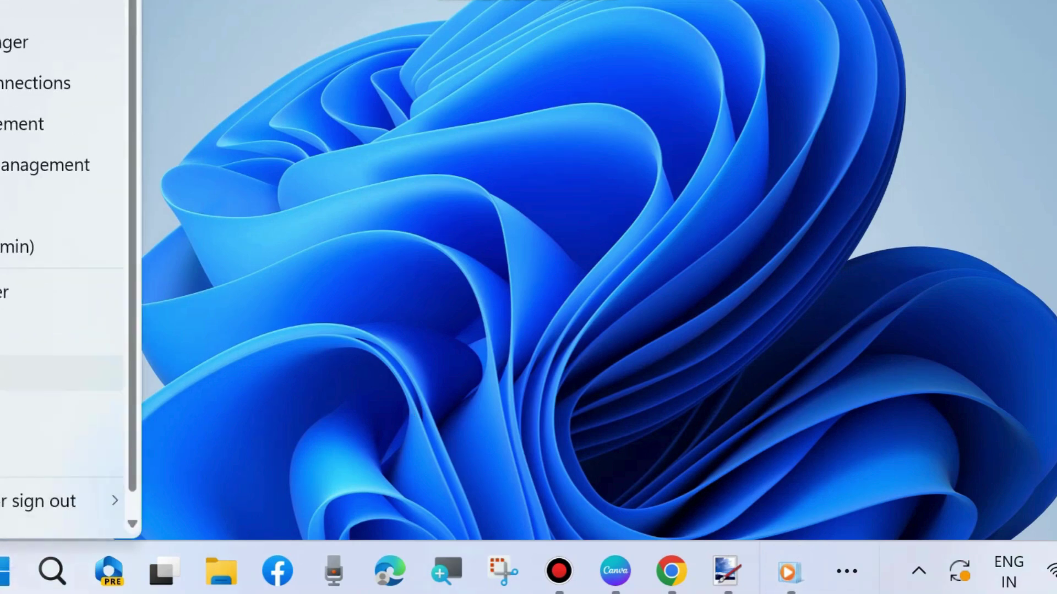
pyautogui.click(8, 333)
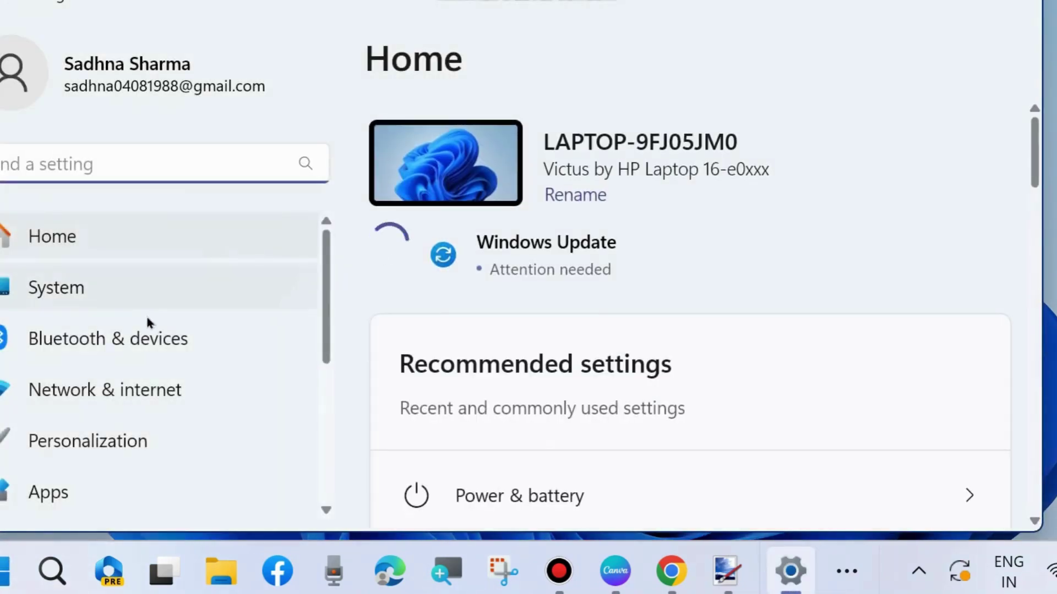
pyautogui.scroll(-3, 145, 319)
pyautogui.scroll(-3, 140, 352)
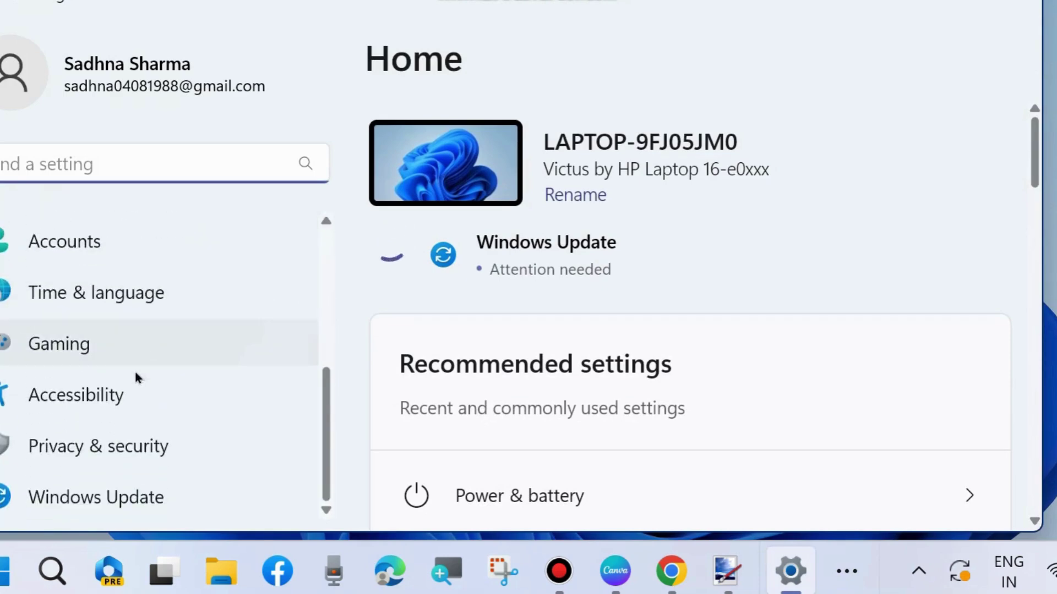
pyautogui.click(106, 500)
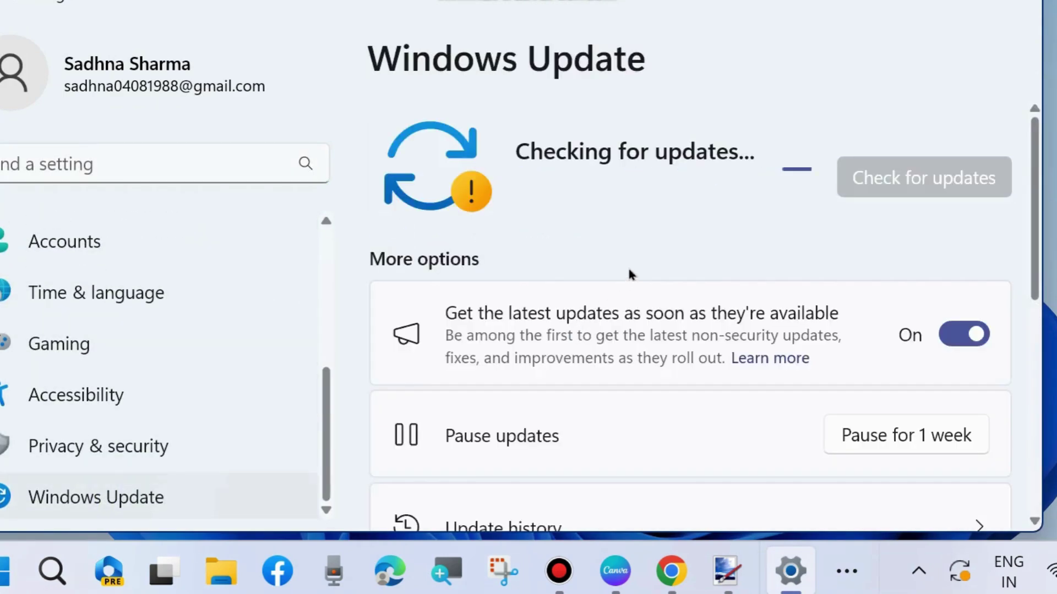
# Open the update history, view the list of updates that can be uninstalled, and close Settings.
pyautogui.scroll(-5, 628, 271)
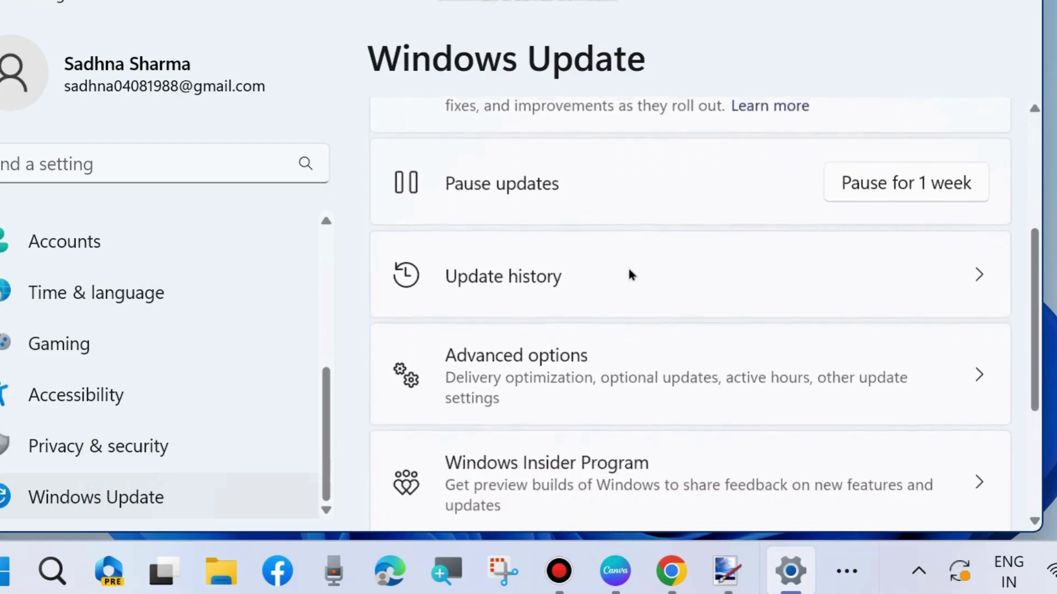
pyautogui.click(532, 272)
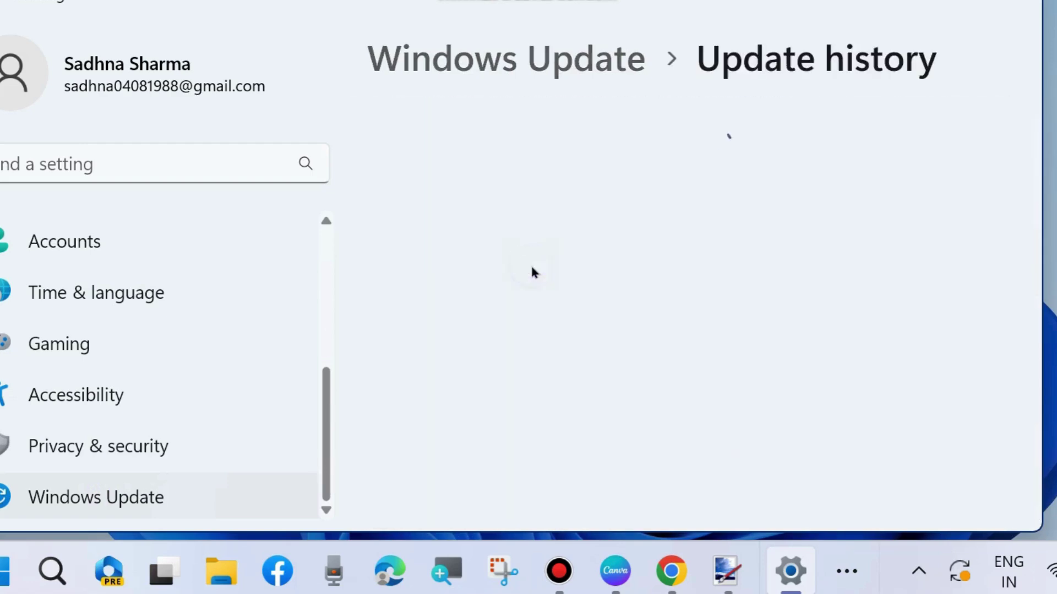
pyautogui.scroll(-6, 578, 272)
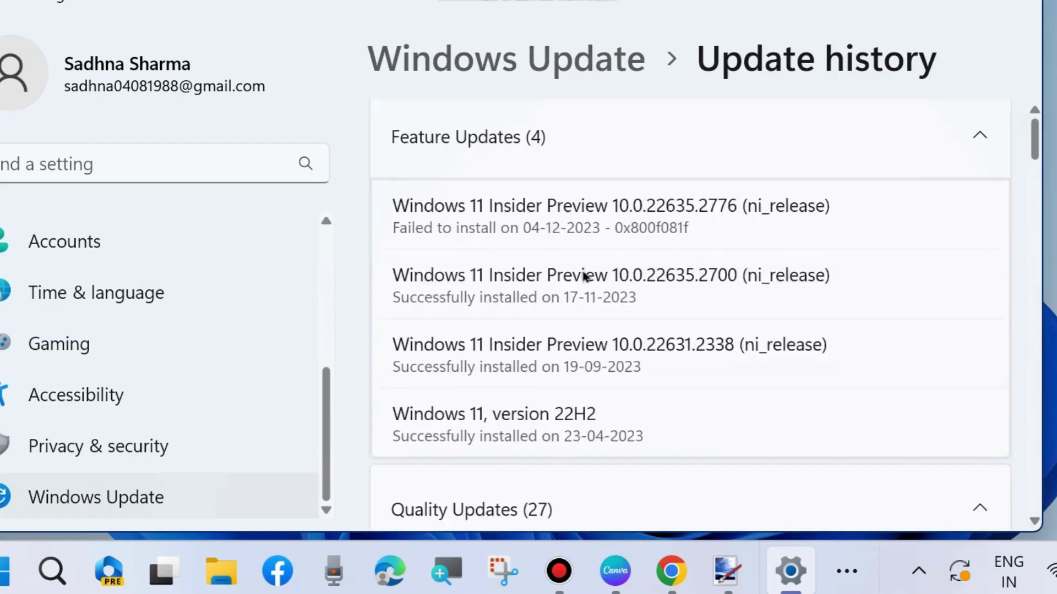
pyautogui.scroll(-15, 597, 298)
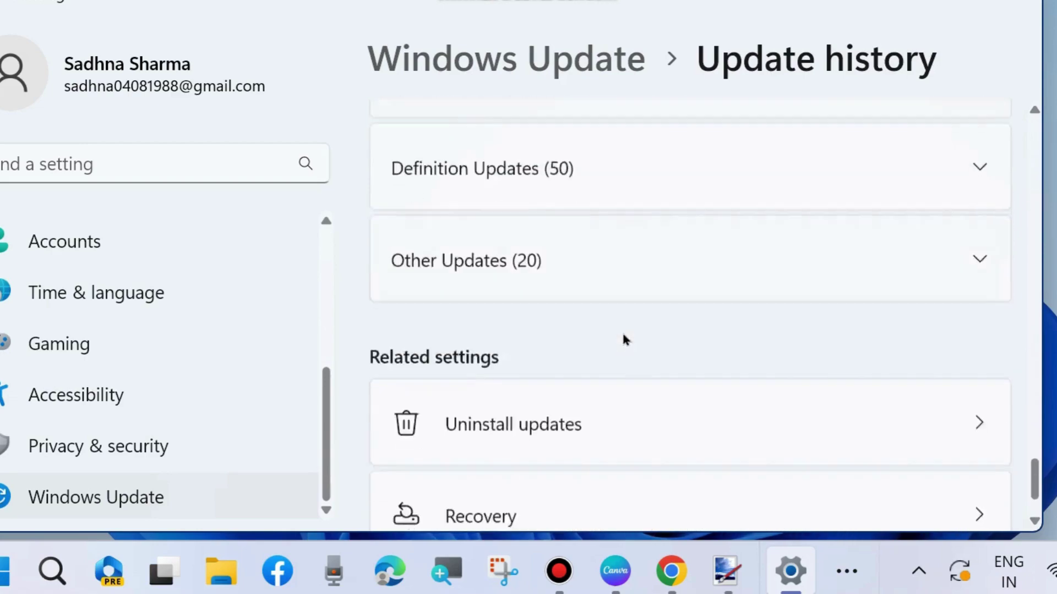
pyautogui.scroll(-1, 624, 335)
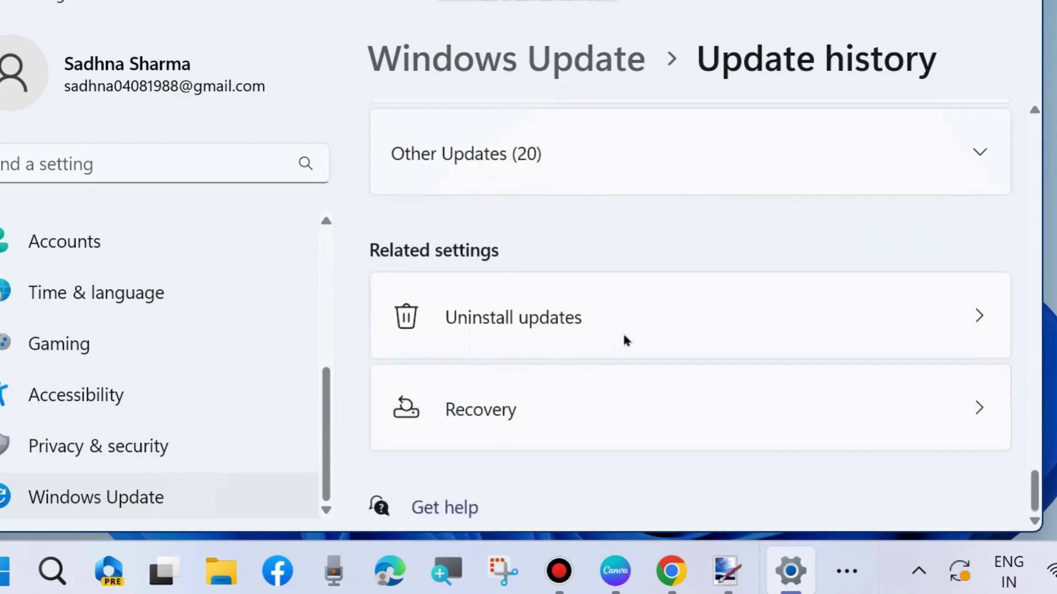
pyautogui.click(580, 313)
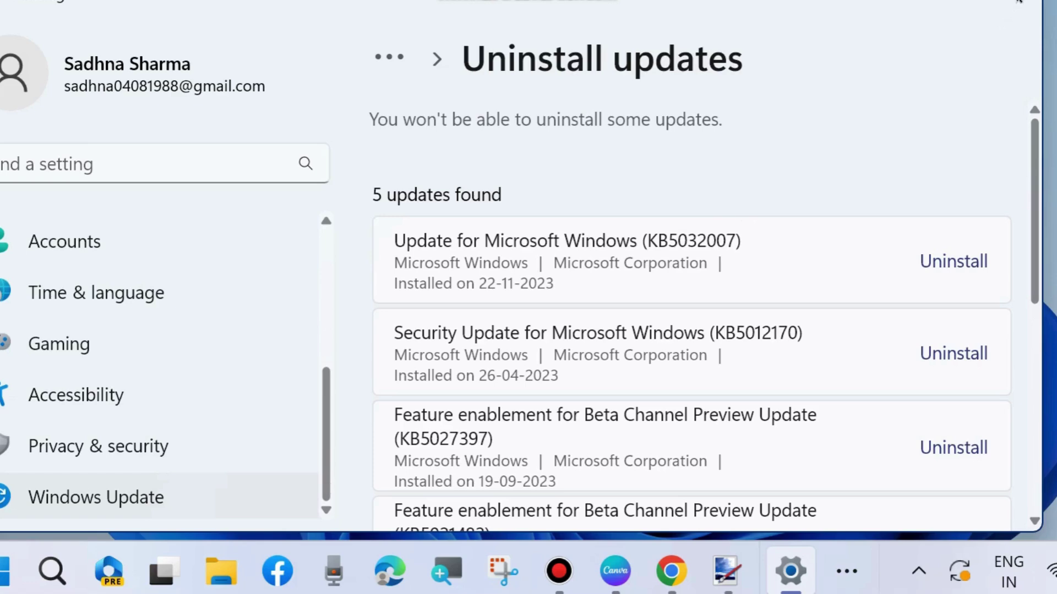
pyautogui.click(1019, 2)
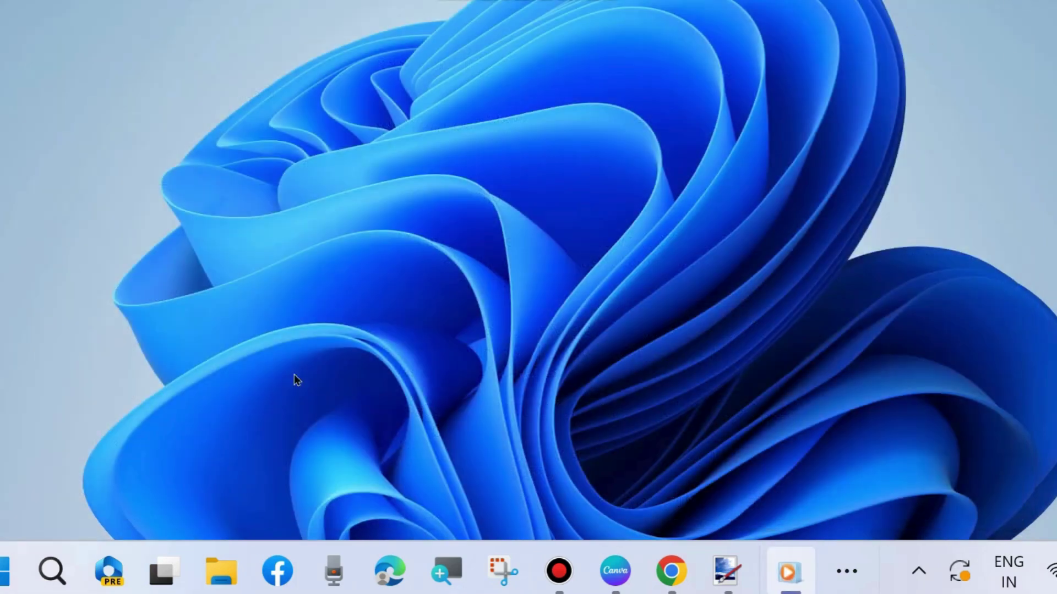
# Launch the System Restore wizard by executing rstrui from the Run dialog.
pyautogui.rightClick(5, 570)
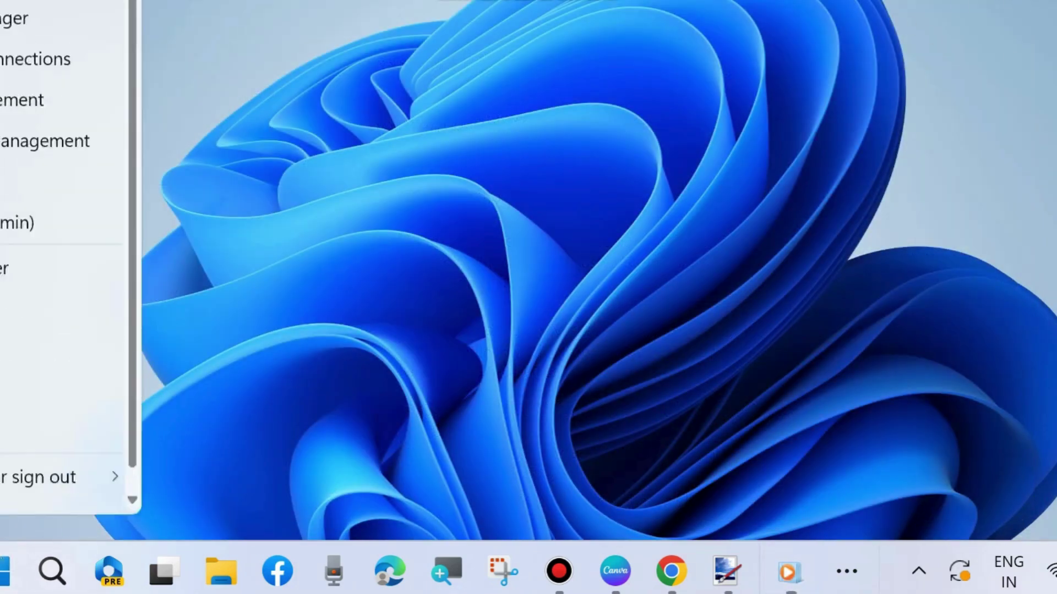
pyautogui.click(55, 454)
pyautogui.press('BackSpace')
pyautogui.moveTo(82, 253); pyautogui.dragTo(475, 108)
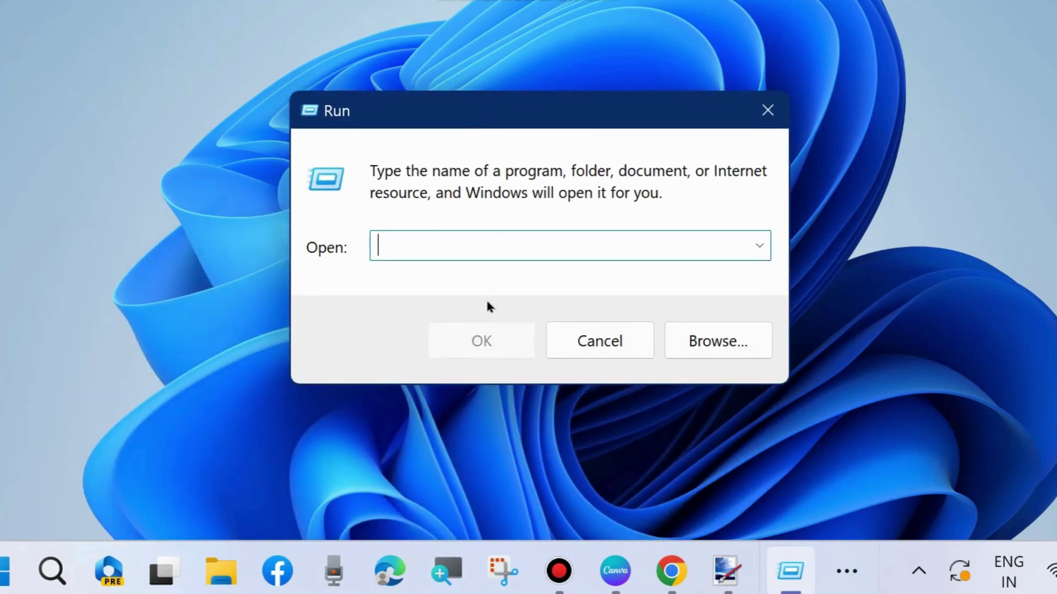
pyautogui.write('rstr')
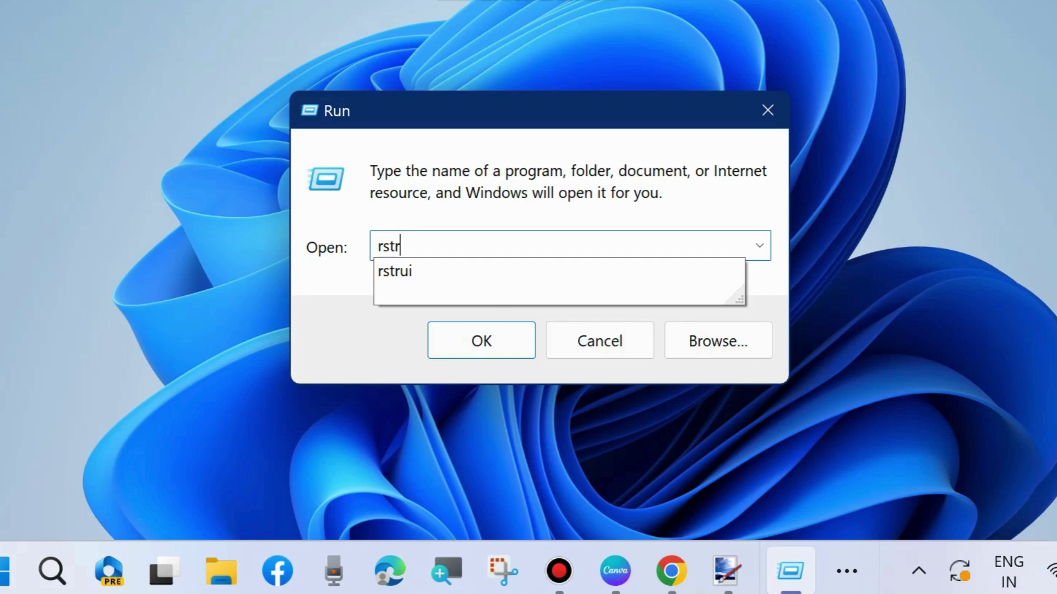
pyautogui.write('ui')
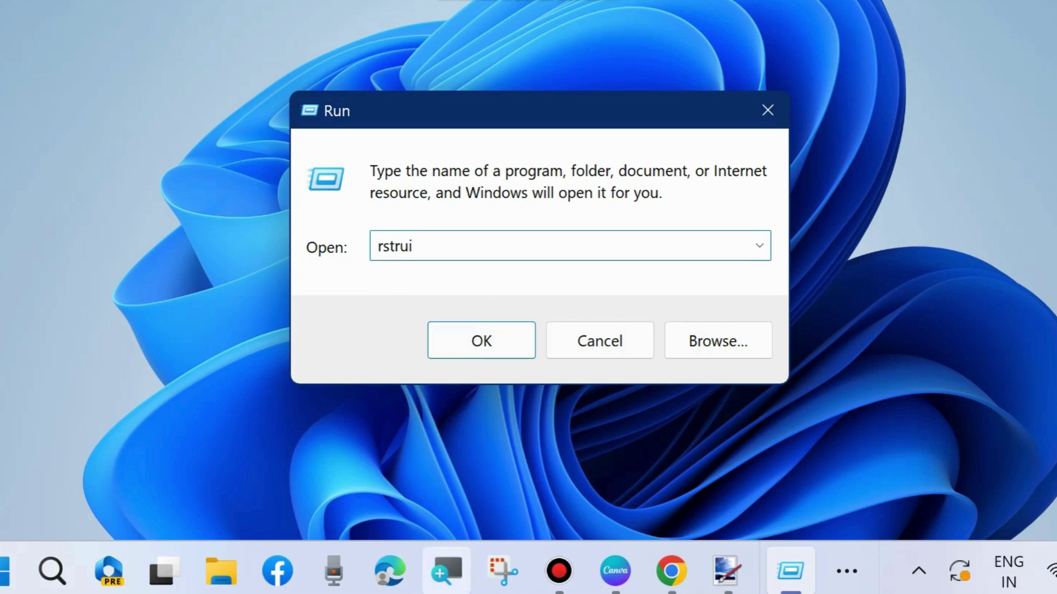
pyautogui.click(482, 340)
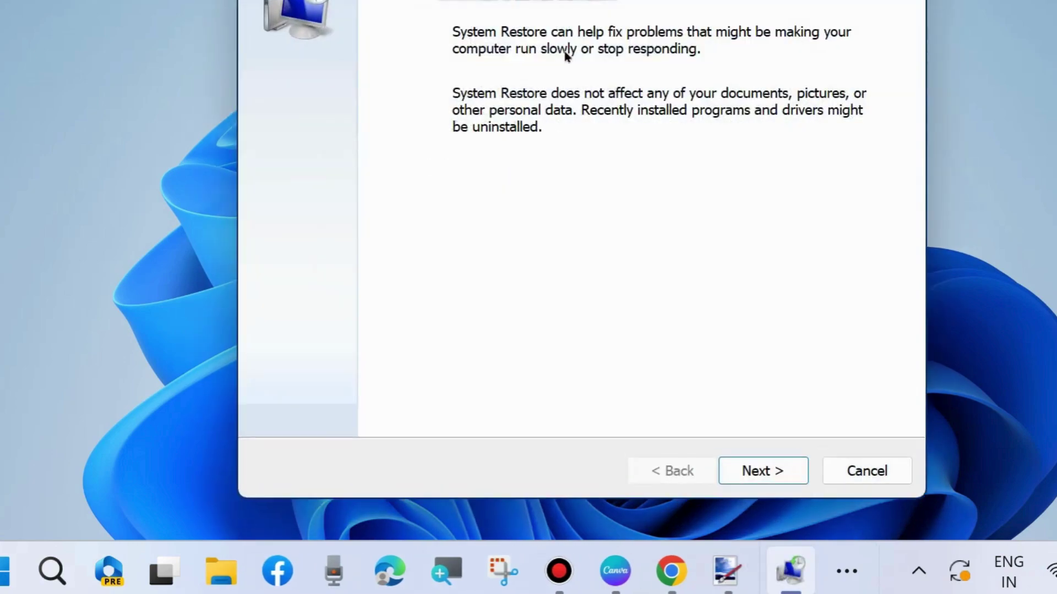
# Advance the System Restore wizard to the list of restore points and enable showing more restore points.
pyautogui.moveTo(576, 0); pyautogui.dragTo(538, 0)
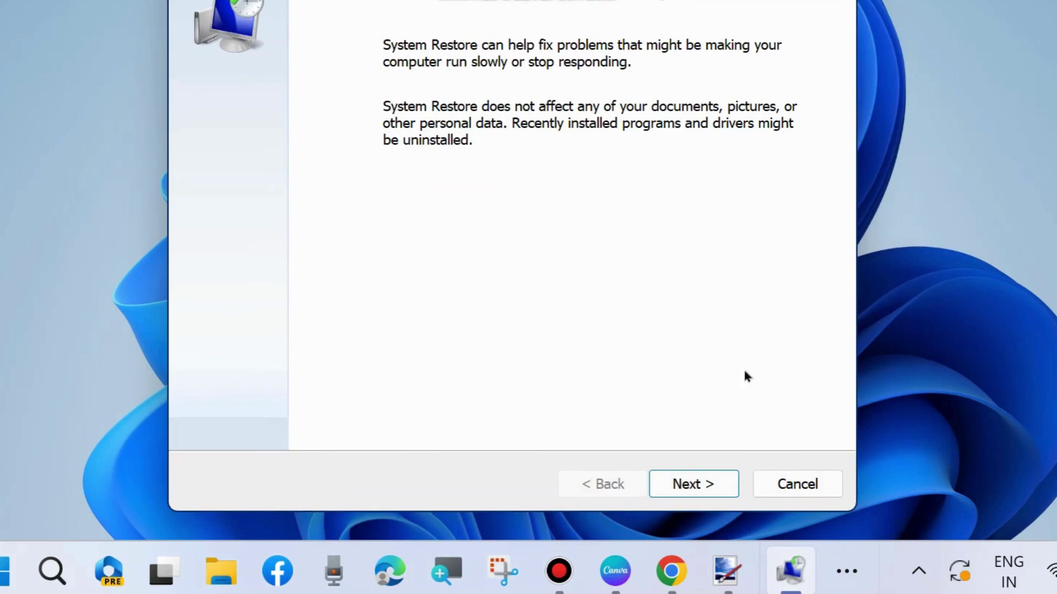
pyautogui.click(686, 487)
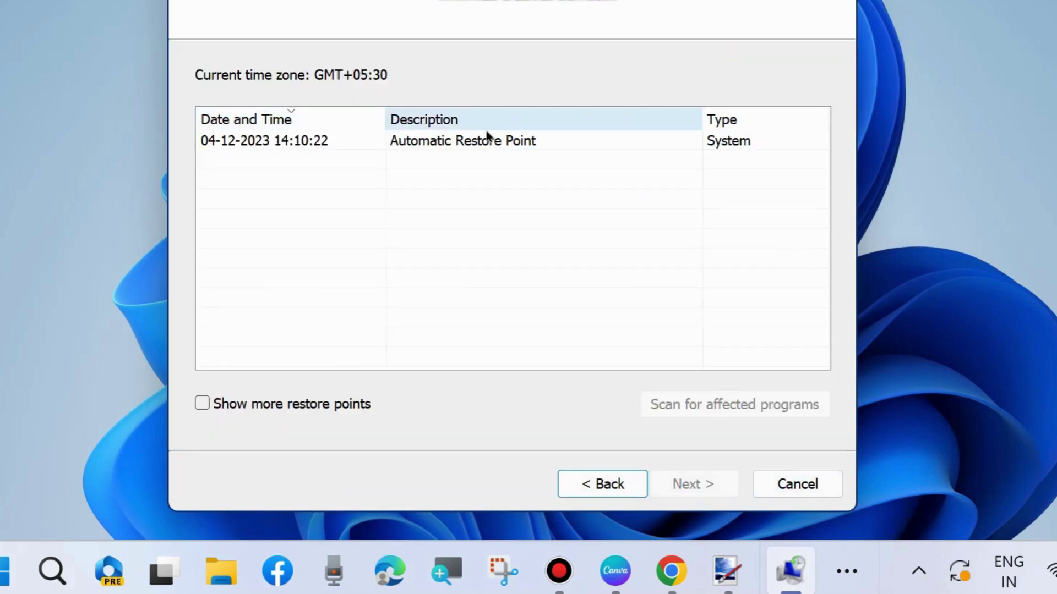
pyautogui.moveTo(502, 0); pyautogui.dragTo(507, 4)
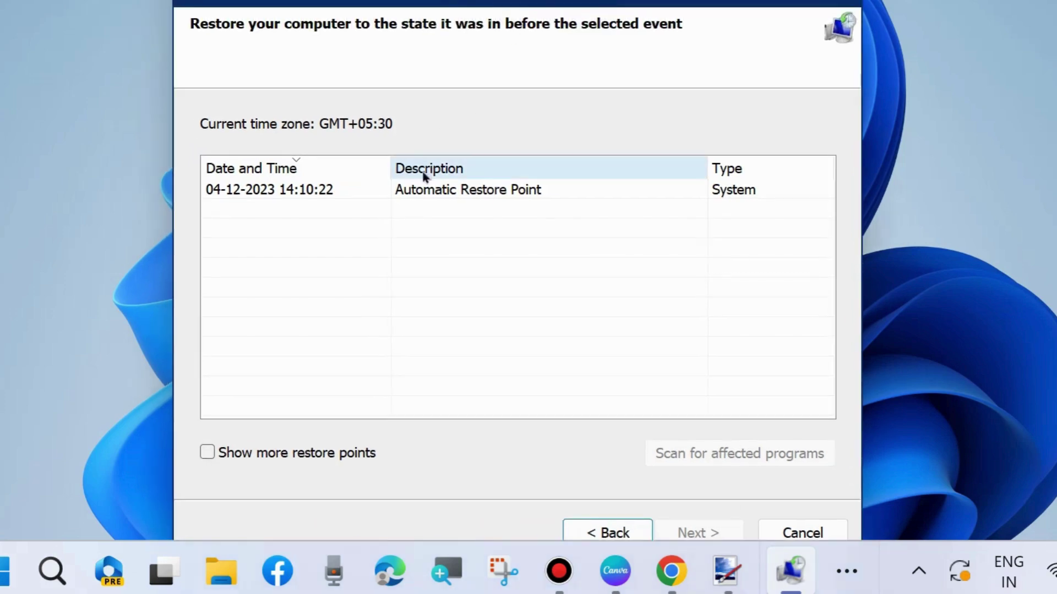
pyautogui.click(207, 460)
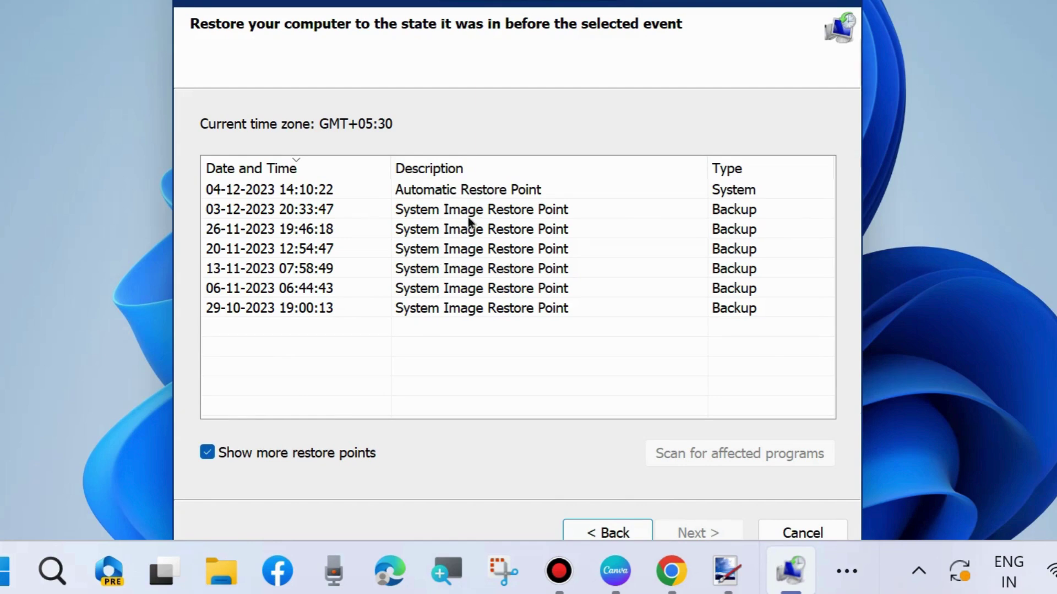
pyautogui.click(440, 191)
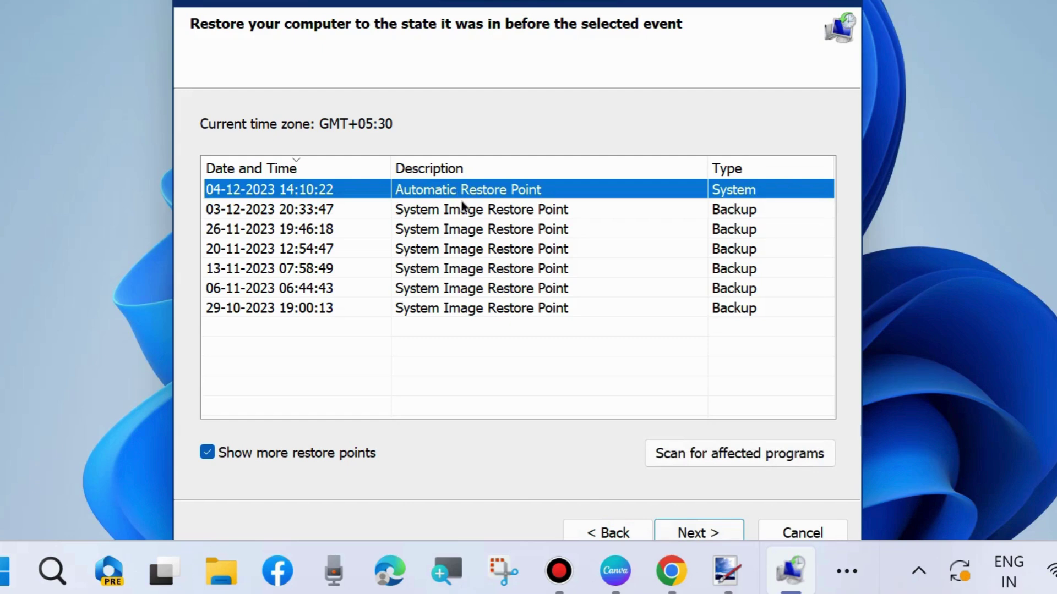
pyautogui.click(696, 534)
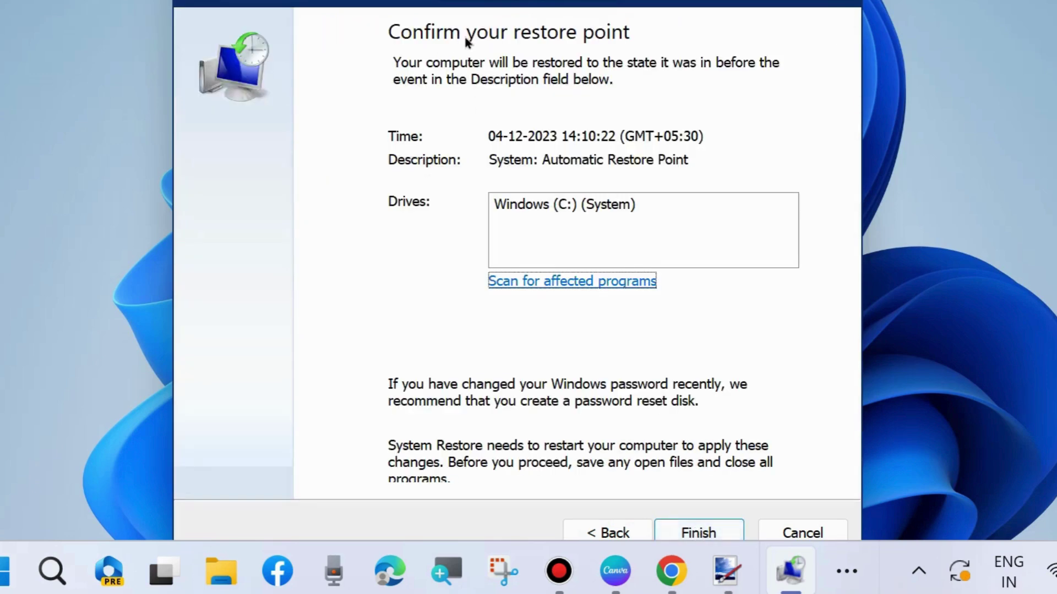
pyautogui.moveTo(595, 4); pyautogui.dragTo(596, 0)
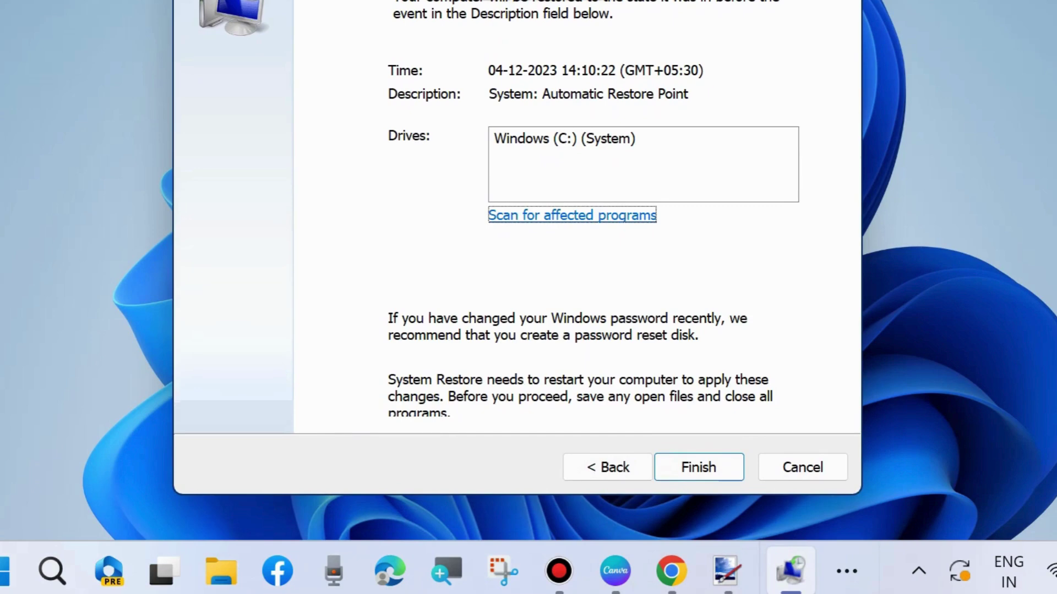